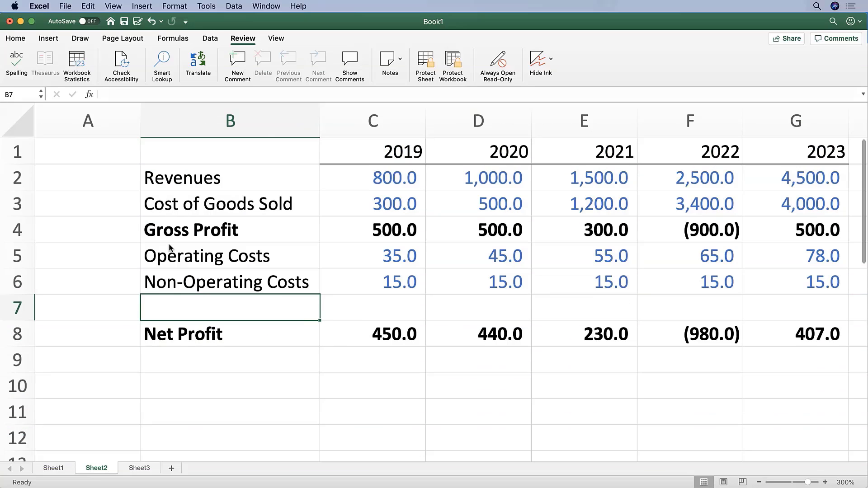
Enter the label 'Taxes' in B7, below Non-Operating Costs.
{"action": "type", "text": "Taxes"}
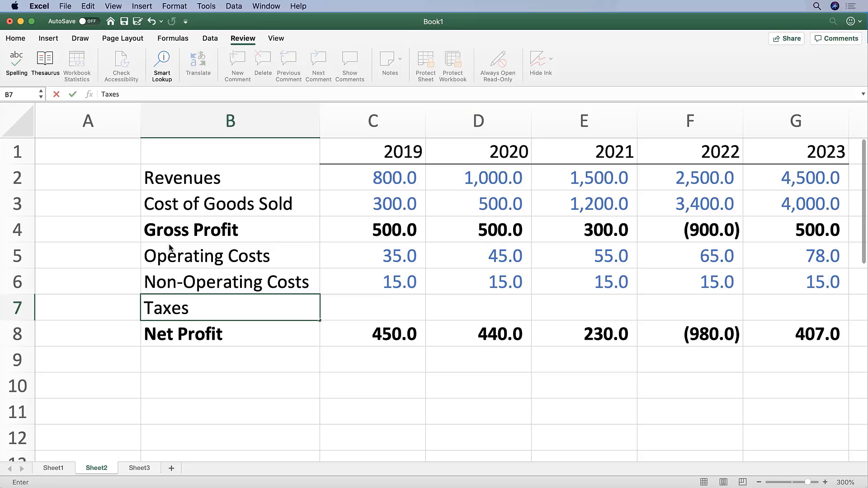
Commit the Taxes label and cancel an accidental overwrite of the Net Profit label.
{"action": "key", "text": "Return"}
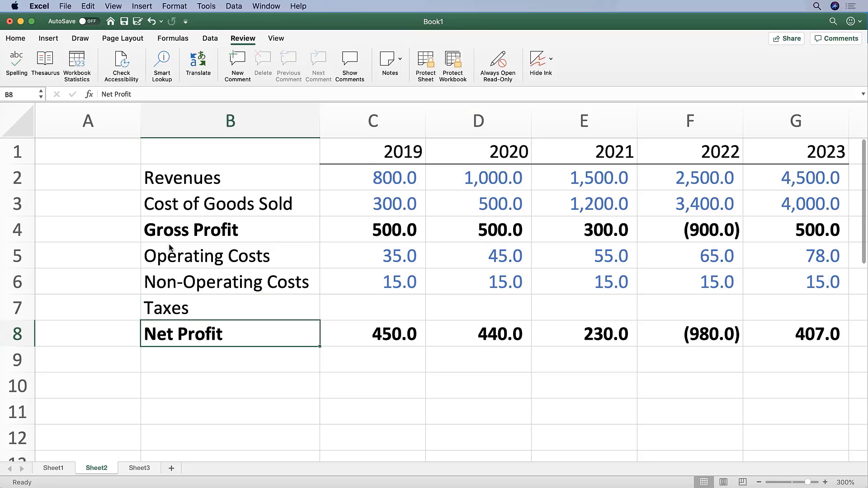
{"action": "type", "text": "P"}
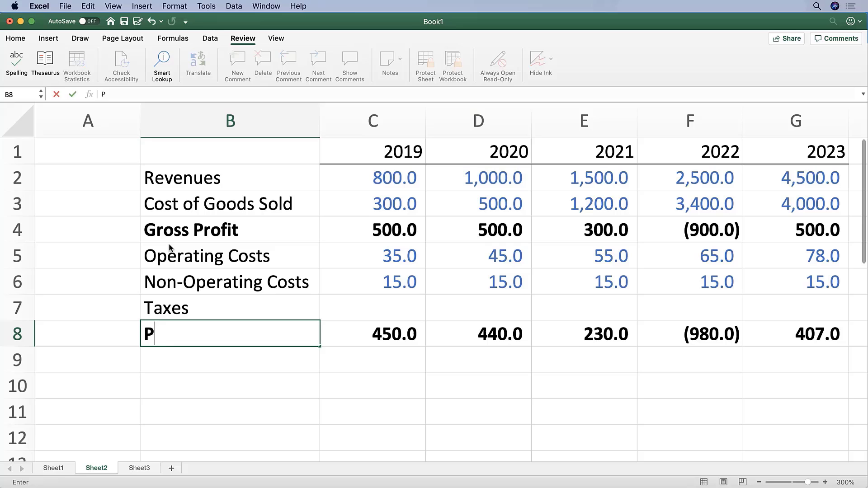
{"action": "type", "text": "reta"}
{"action": "key", "text": "Escape"}
{"action": "key", "text": "Up"}
{"action": "key", "text": "Up"}
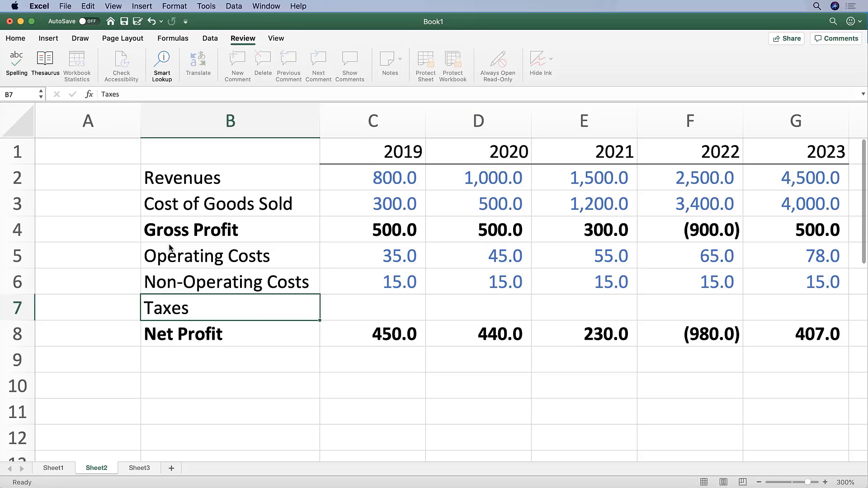
{"action": "key", "text": "Down"}
Insert a blank row above the Taxes row.
{"action": "key", "text": "shift+space"}
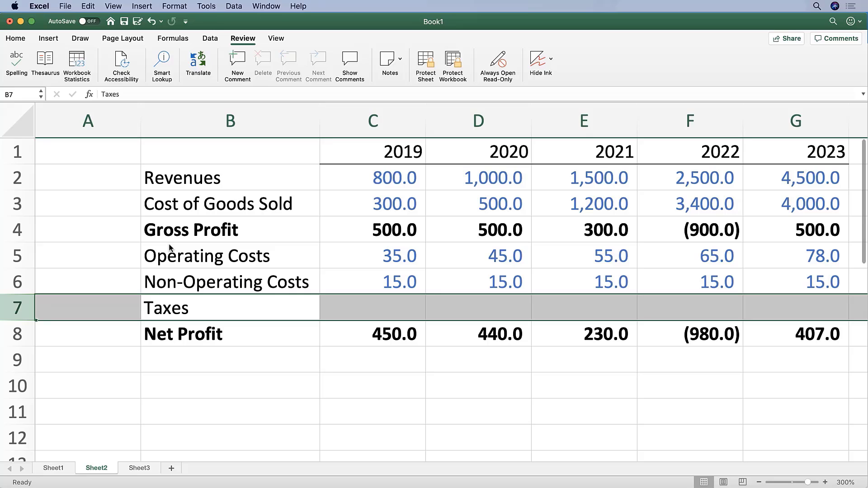
{"action": "key", "text": "shift+BackSpace"}
{"action": "key", "text": "Left"}
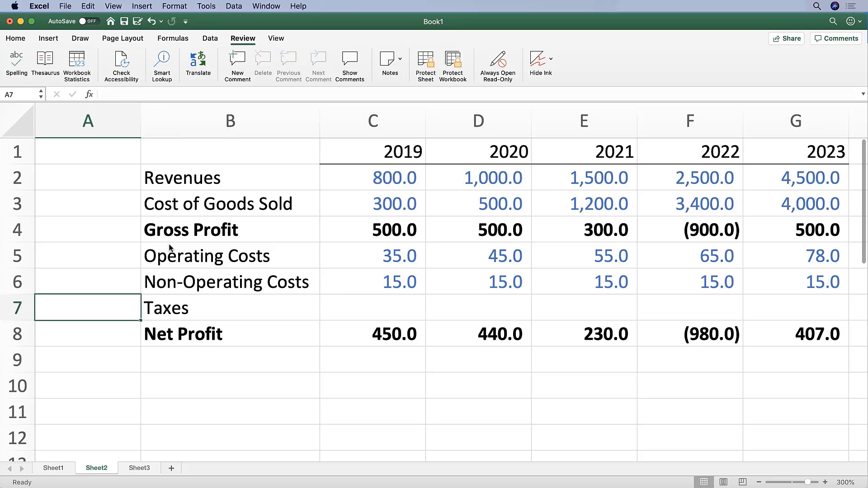
{"action": "key", "text": "Right"}
{"action": "key", "text": "Down"}
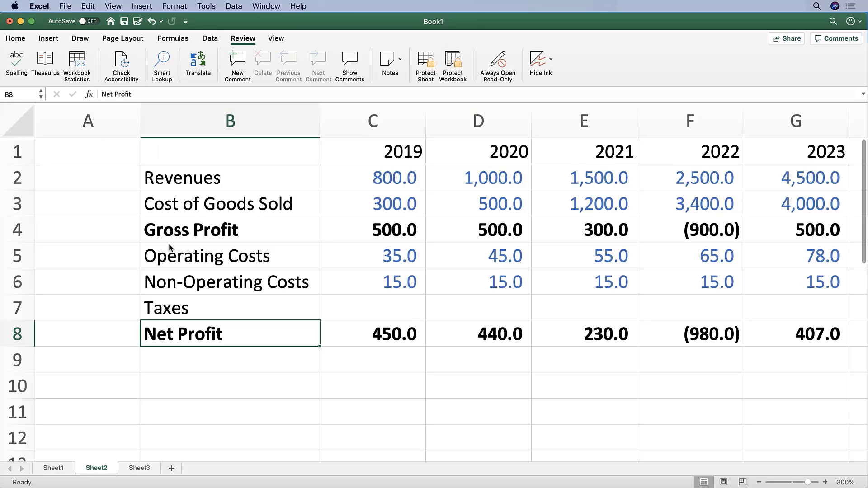
{"action": "key", "text": "Up"}
{"action": "key", "text": "shift+space"}
{"action": "key", "text": "ctrl+shift+equal"}
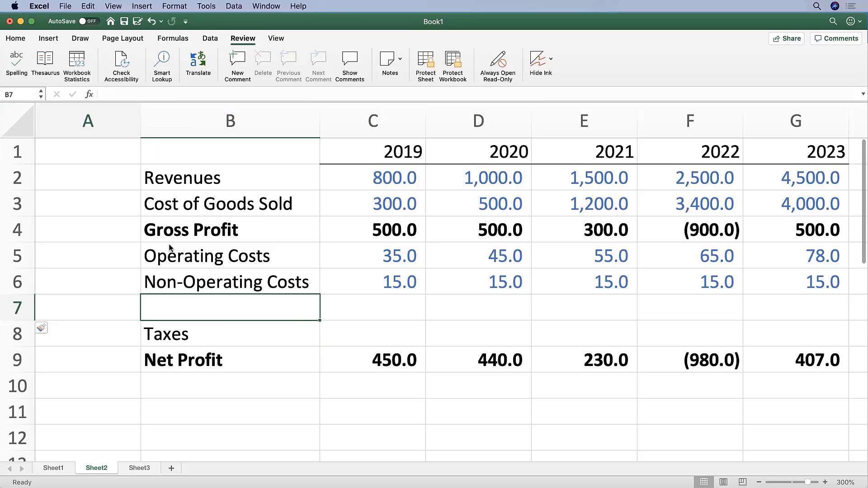
Label the new row 'Pretax Profit' in bold.
{"action": "type", "text": "Pretax Profit"}
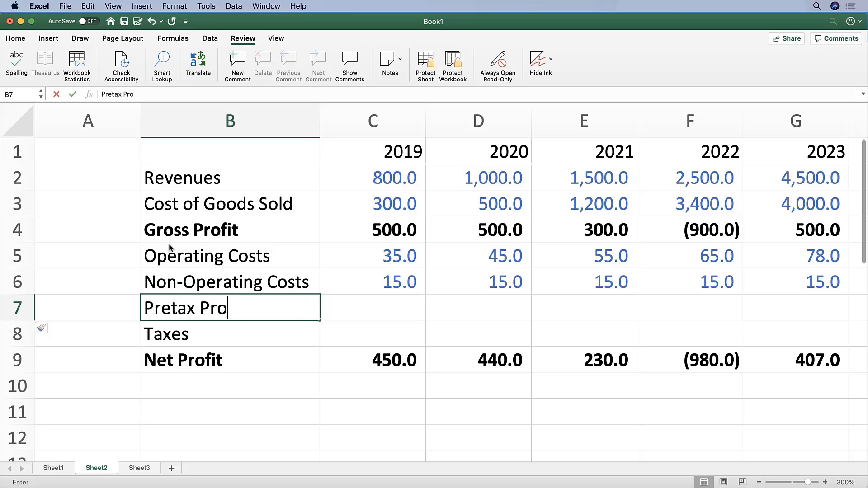
{"action": "key", "text": "Return"}
{"action": "key", "text": "Up"}
{"action": "key", "text": "super+b"}
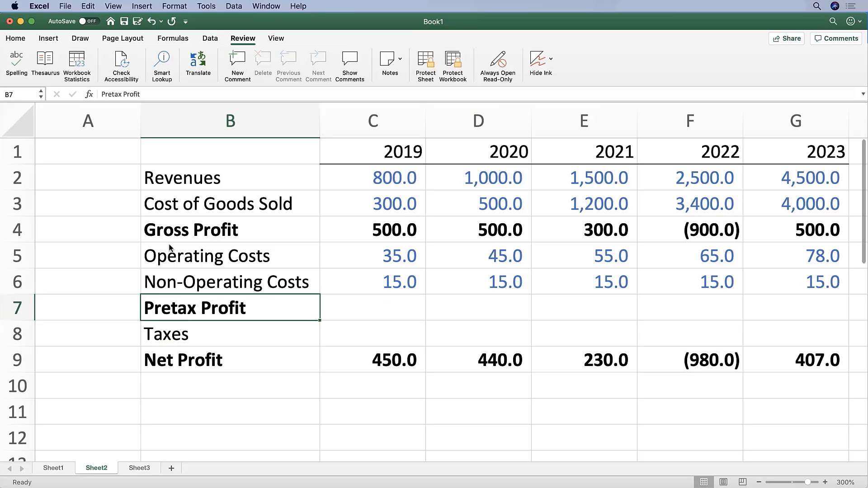
{"action": "key", "text": "Right"}
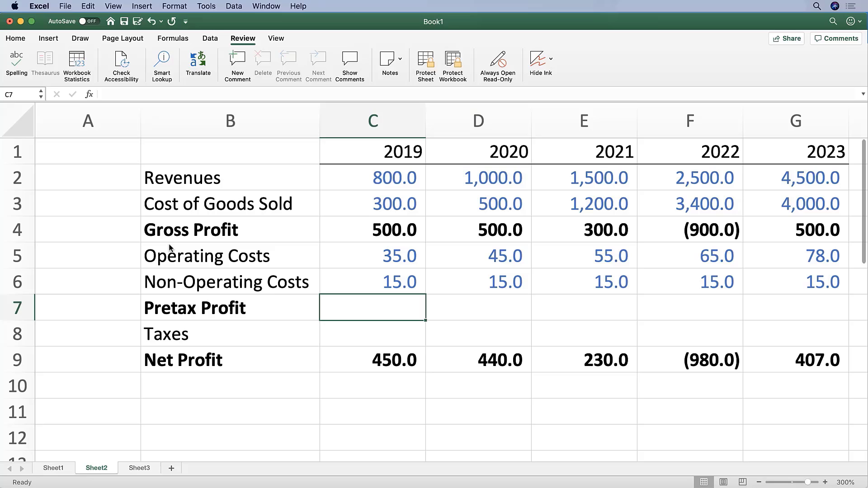
Enter =C4-C5-C6 as 2019 Pretax Profit, giving 450.0.
{"action": "type", "text": "="}
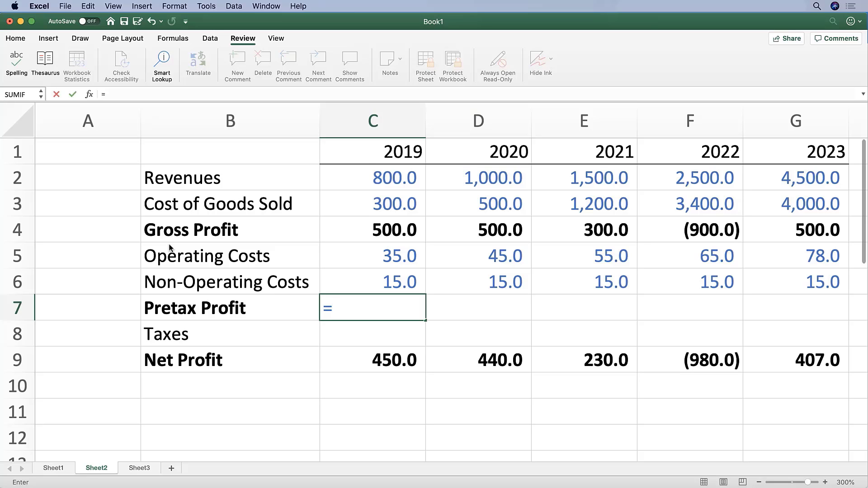
{"action": "key", "text": "Up"}
{"action": "key", "text": "Up"}
{"action": "key", "text": "Up"}
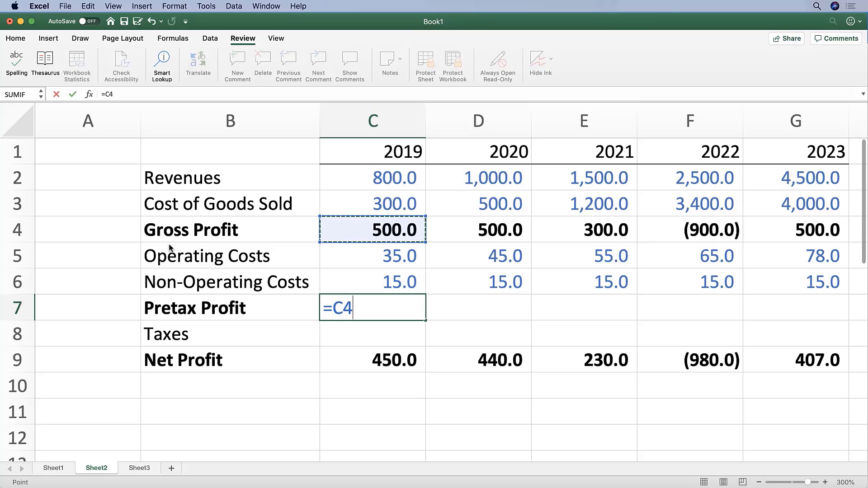
{"action": "type", "text": "-"}
{"action": "key", "text": "Up"}
{"action": "key", "text": "Up"}
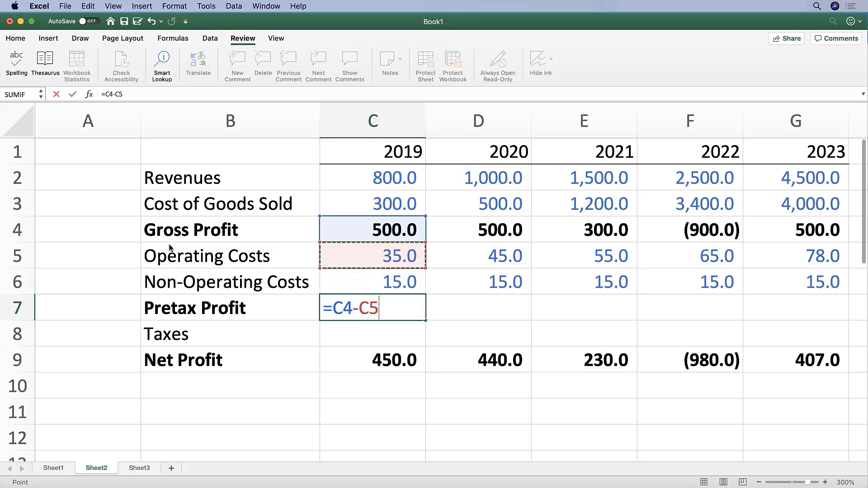
{"action": "type", "text": "-"}
{"action": "key", "text": "Up"}
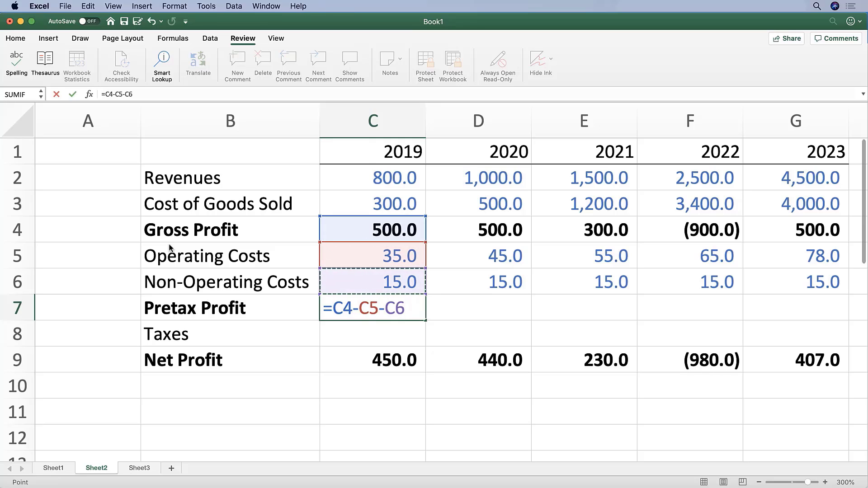
{"action": "key", "text": "Return"}
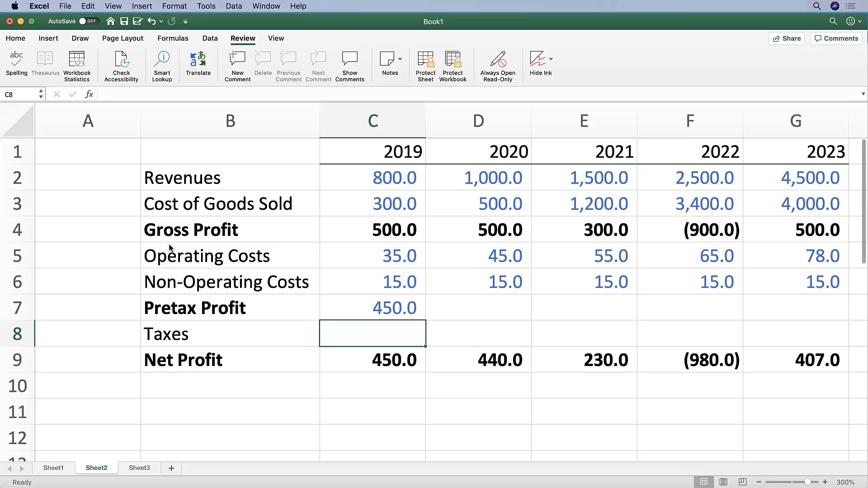
Copy the 2019 Net Profit cell for reuse on Pretax Profit.
{"action": "key", "text": "Down"}
{"action": "key", "text": "super+c"}
{"action": "key", "text": "Up"}
{"action": "key", "text": "Up"}
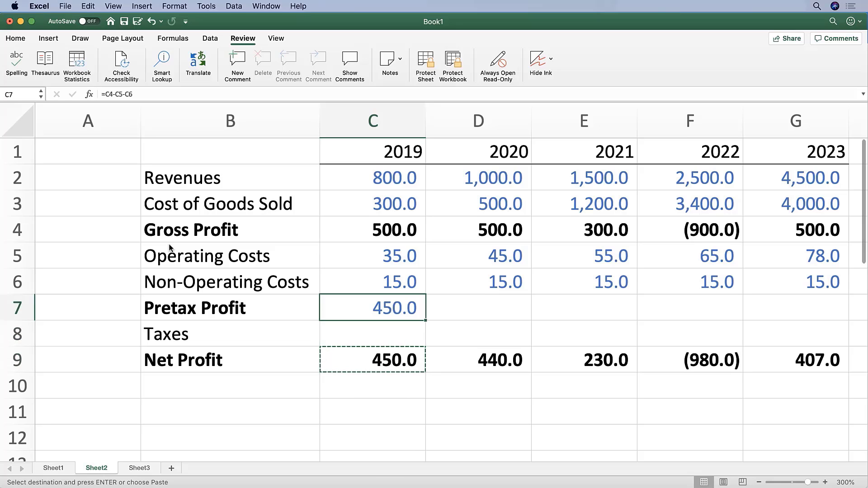
Paste only Net Profit's formatting onto 2019 Pretax Profit, undoing a mistaken full paste.
{"action": "key", "text": "ctrl+super+v"}
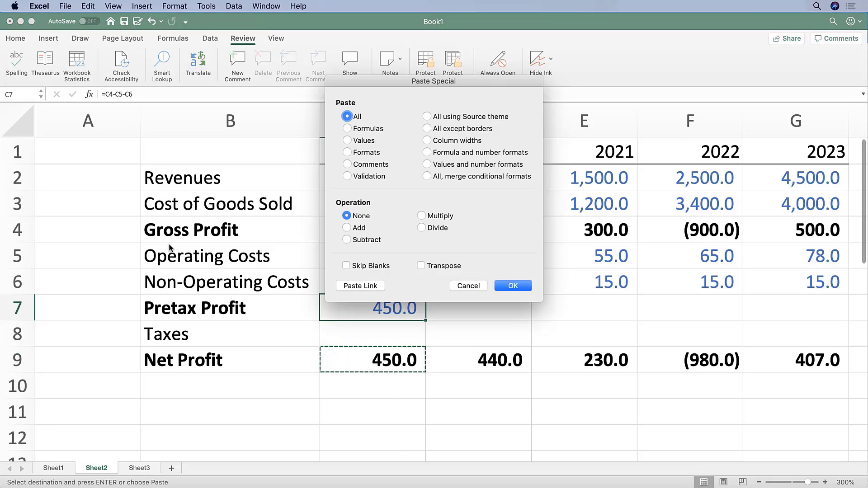
{"action": "key", "text": "Return"}
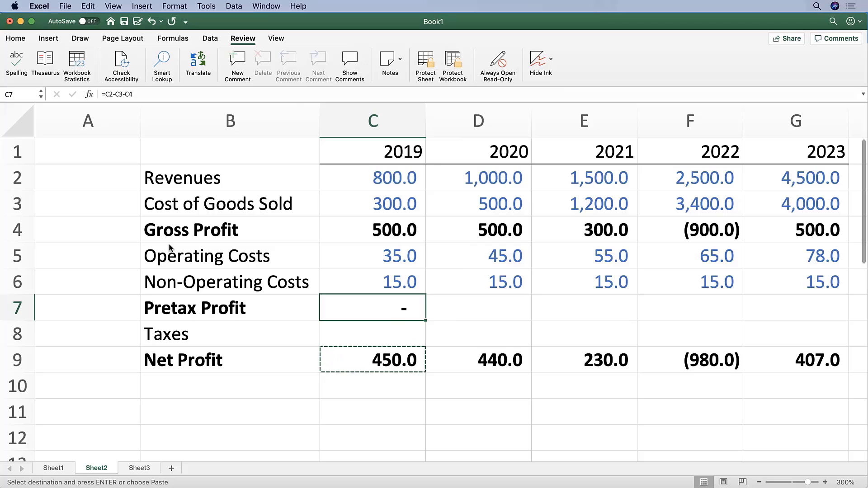
{"action": "key", "text": "super+z"}
{"action": "key", "text": "ctrl+super+v"}
{"action": "key", "text": "t"}
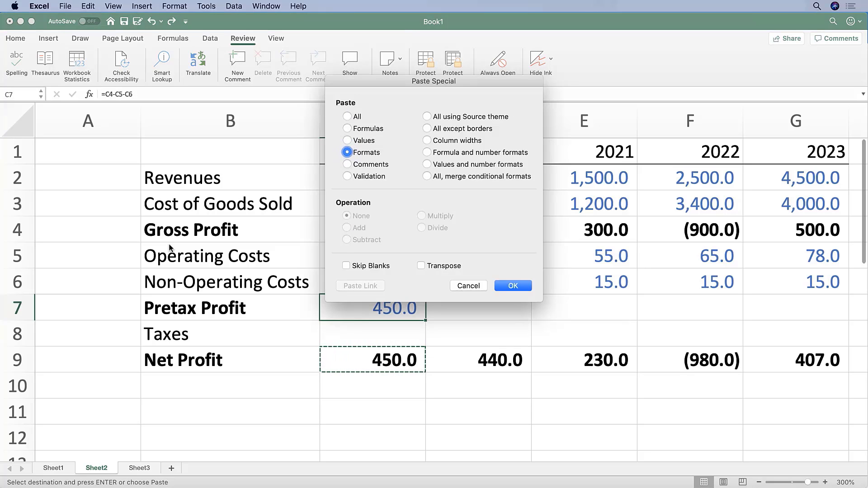
{"action": "key", "text": "Return"}
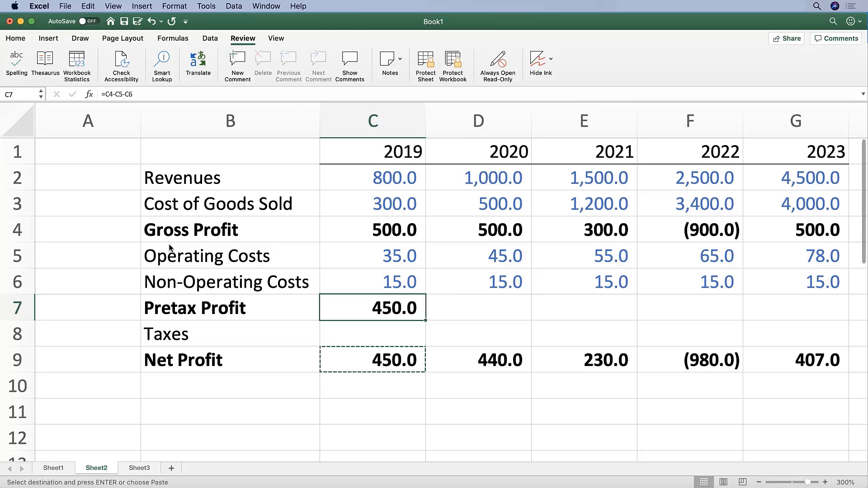
Fill Pretax Profit across 2020–2023: 440.0, 230.0, (980.0), 407.0.
{"action": "key", "text": "shift+Right"}
{"action": "key", "text": "shift+Right"}
{"action": "key", "text": "shift+Right"}
{"action": "key", "text": "shift+Right"}
{"action": "key", "text": "ctrl+r"}
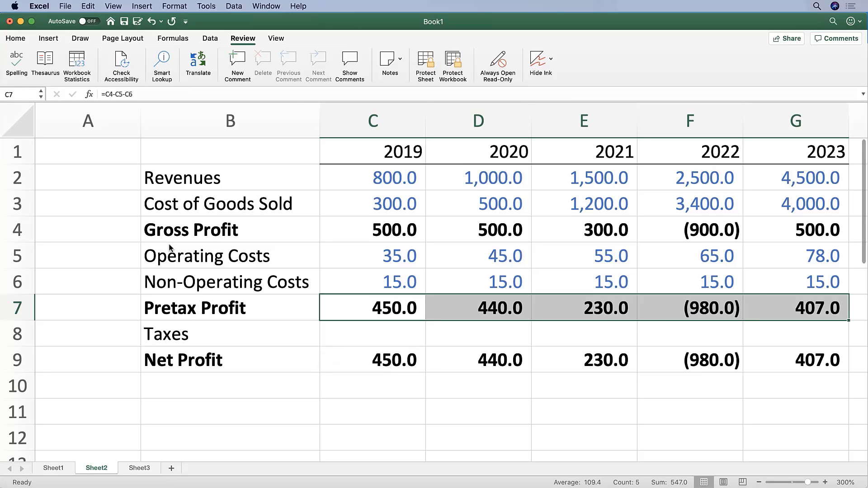
{"action": "key", "text": "Down"}
{"action": "key", "text": "Down"}
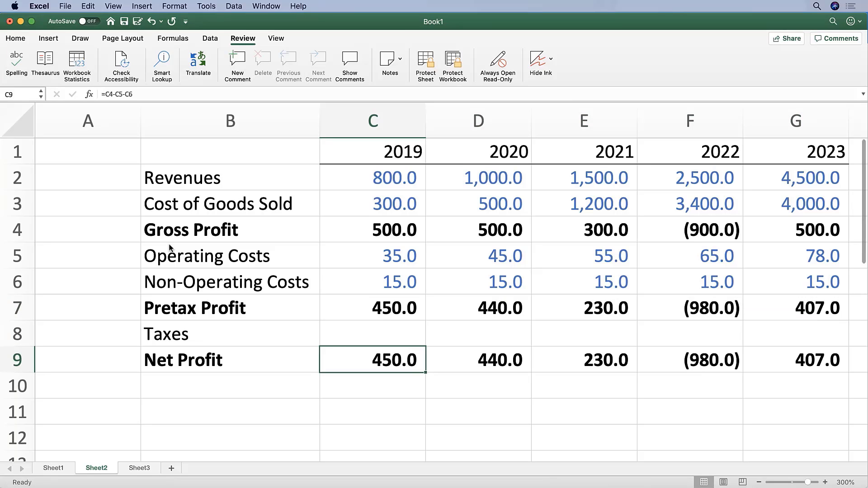
{"action": "key", "text": "Down"}
{"action": "key", "text": "Down"}
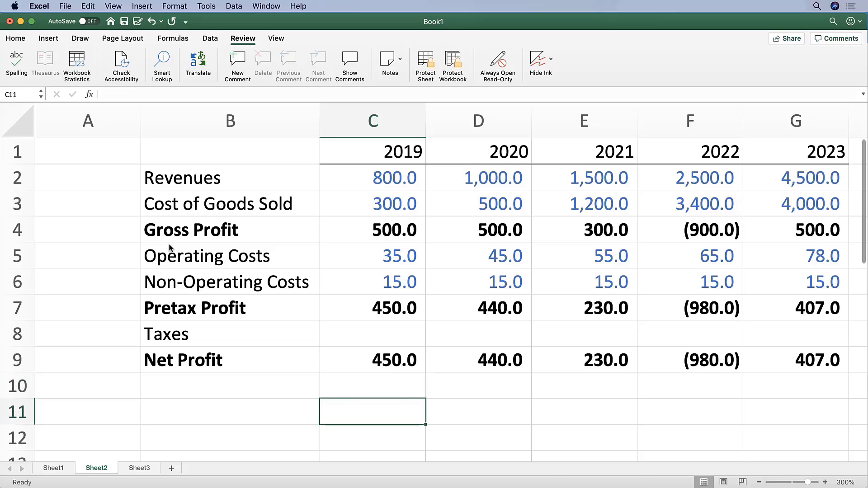
Enter the label 'Tax Rate' in B11 and 25% in C11.
{"action": "key", "text": "Left"}
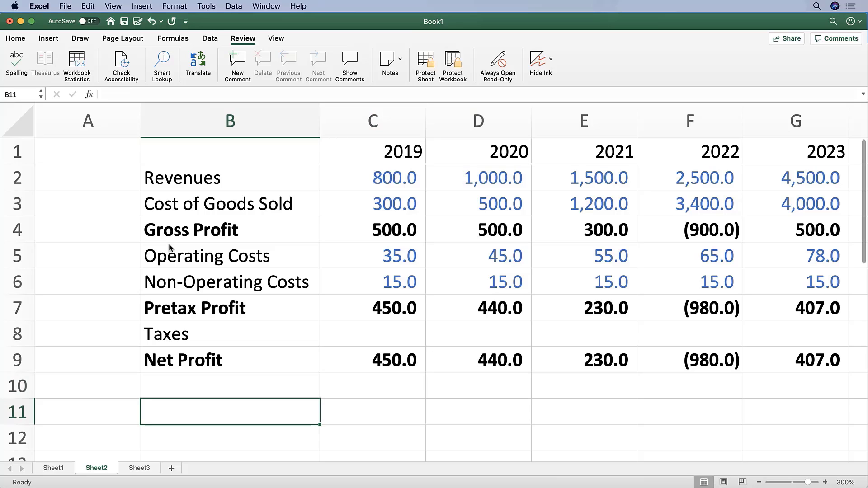
{"action": "type", "text": "Tax Rate"}
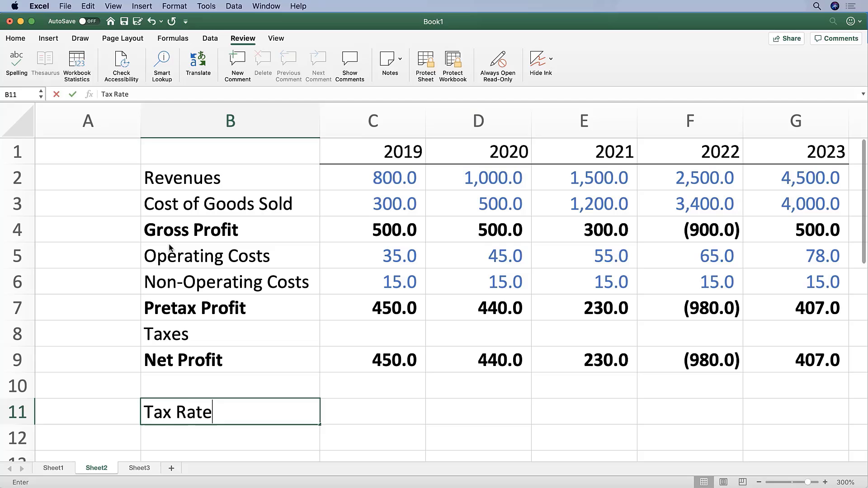
{"action": "key", "text": "Tab"}
{"action": "type", "text": "25%"}
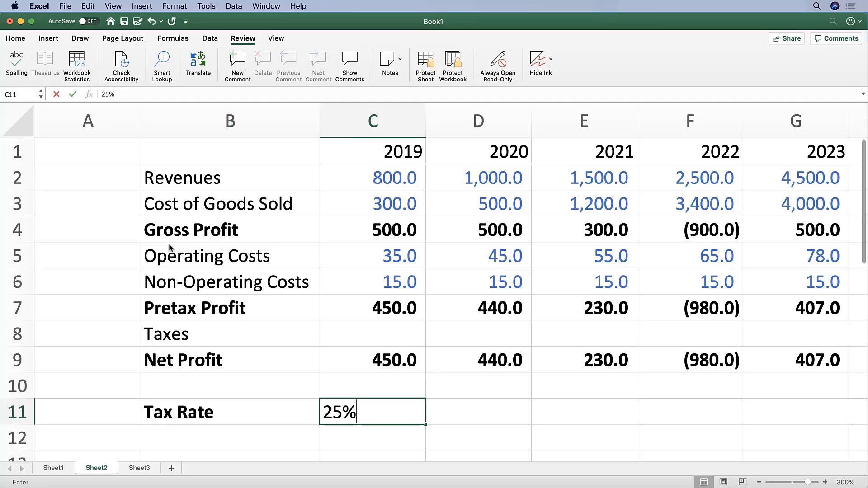
{"action": "key", "text": "Return"}
{"action": "key", "text": "Up"}
{"action": "key", "text": "Right"}
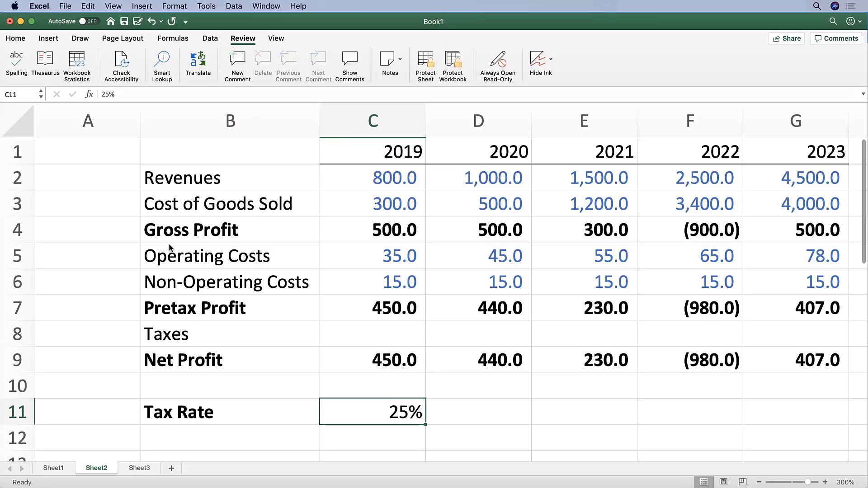
Colour the 25% tax rate blue to mark it as an input.
{"action": "left_click", "coordinate": [18, 40]}
{"action": "left_click", "coordinate": [204, 75]}
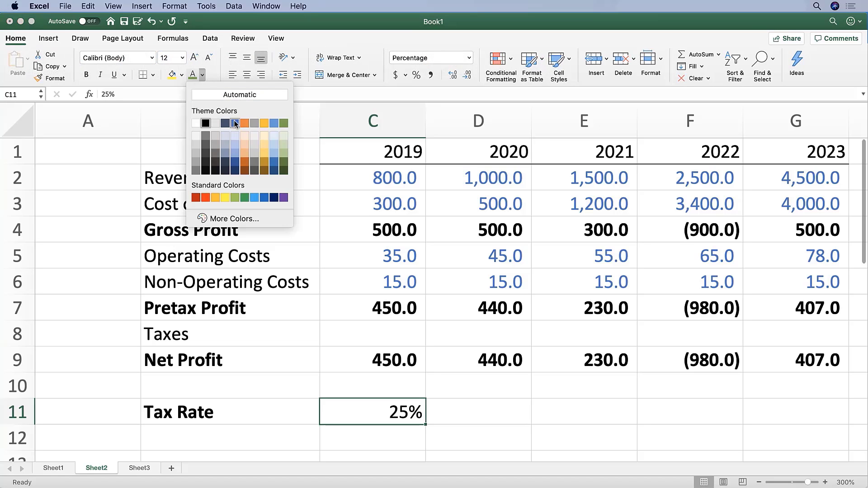
{"action": "left_click", "coordinate": [234, 121]}
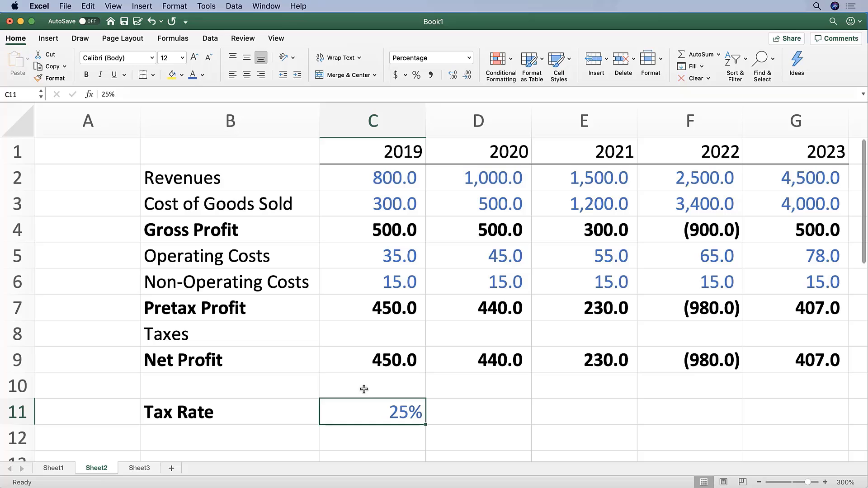
{"action": "left_click", "coordinate": [329, 376]}
{"action": "left_click", "coordinate": [461, 393]}
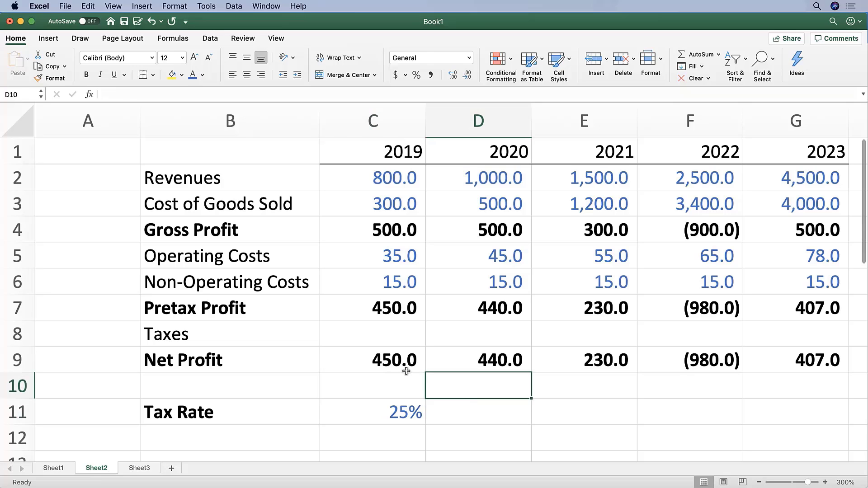
{"action": "key", "text": "Left"}
{"action": "key", "text": "Up"}
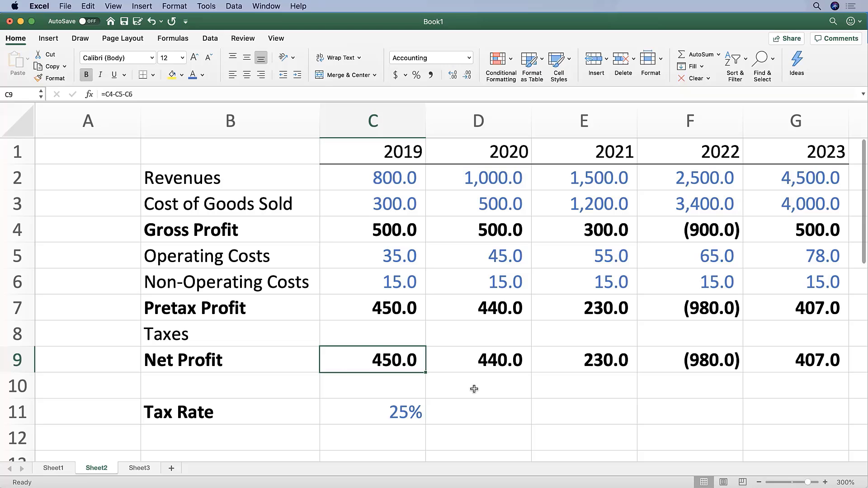
Replace the 2019 Net Profit formula with =C7-C8.
{"action": "key", "text": "F2"}
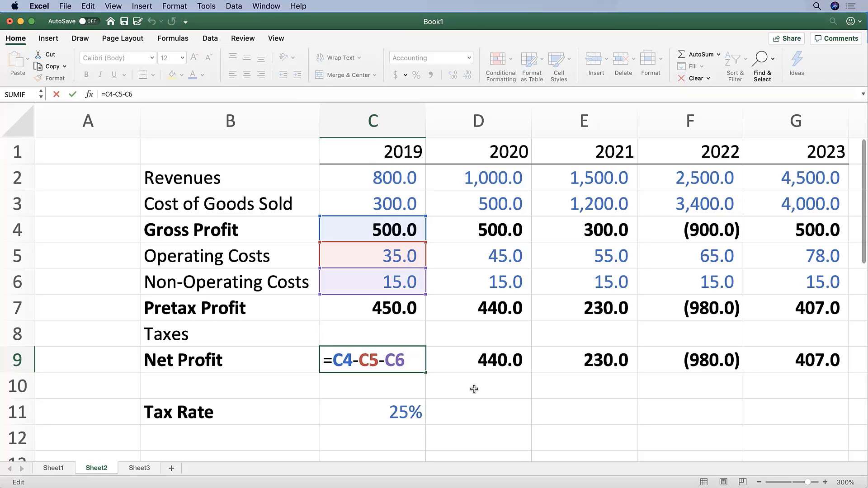
{"action": "key", "text": "Escape"}
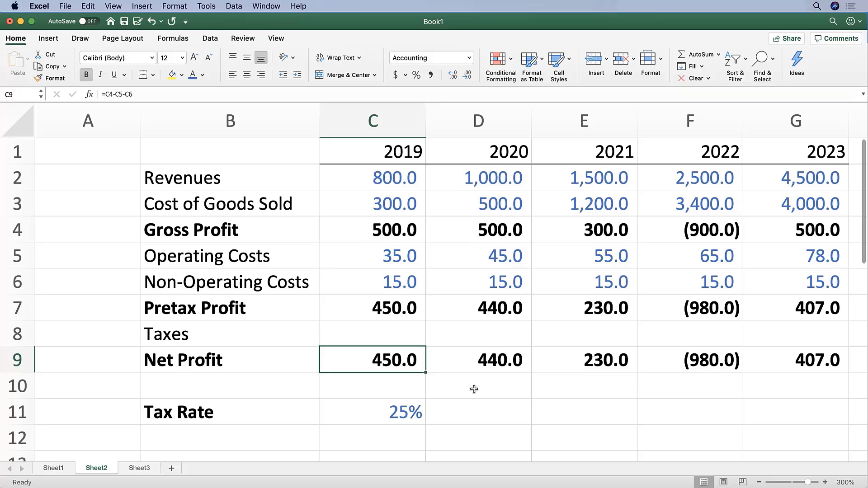
{"action": "type", "text": "="}
{"action": "key", "text": "Up"}
{"action": "key", "text": "Up"}
{"action": "type", "text": "-"}
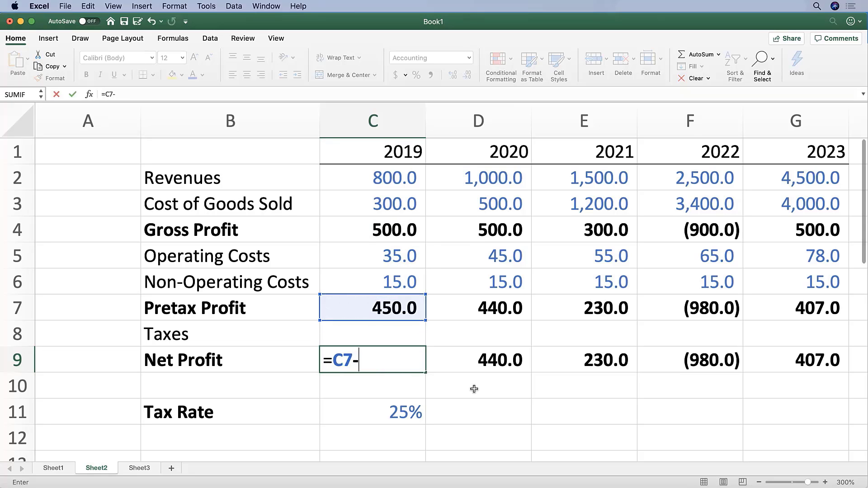
{"action": "key", "text": "Up"}
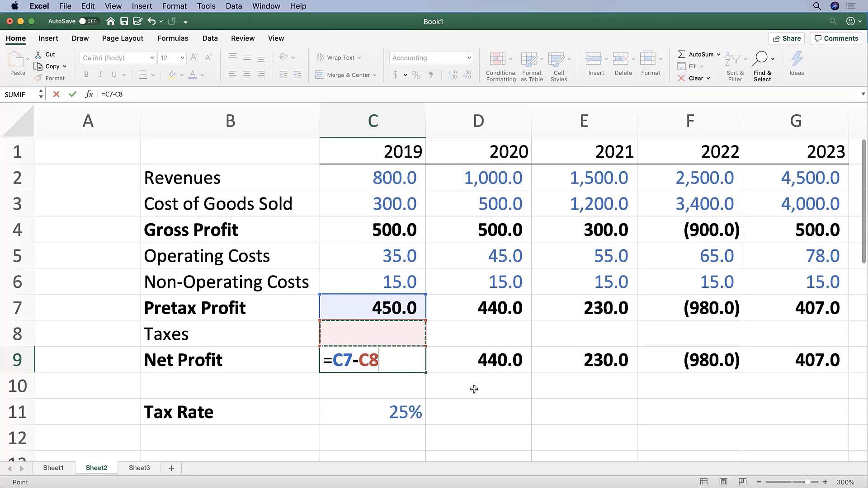
{"action": "key", "text": "ctrl+Return"}
Review the Net Profit and Pretax Profit rows, ending on the 2019 Taxes cell.
{"action": "key", "text": "ctrl+shift+Right"}
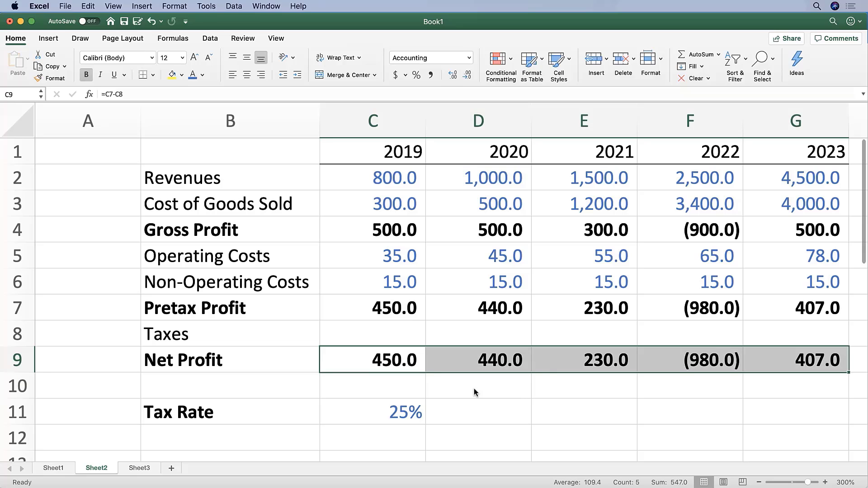
{"action": "key", "text": "Left"}
{"action": "key", "text": "Up"}
{"action": "key", "text": "Right"}
{"action": "key", "text": "Right"}
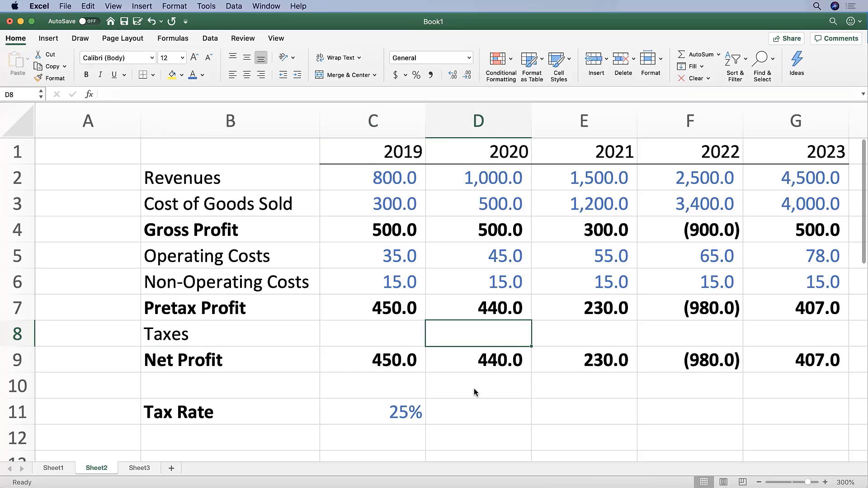
{"action": "key", "text": "Left"}
{"action": "key", "text": "Down"}
{"action": "key", "text": "shift+Right"}
{"action": "key", "text": "shift+Right"}
{"action": "key", "text": "shift+Right"}
{"action": "key", "text": "shift+Right"}
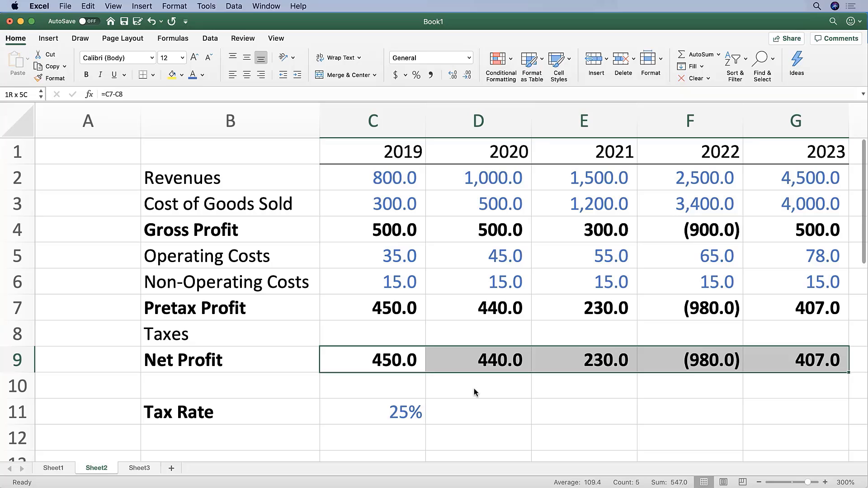
{"action": "key", "text": "Up"}
{"action": "key", "text": "Up"}
{"action": "key", "text": "shift+Right"}
{"action": "key", "text": "shift+Right"}
{"action": "key", "text": "shift+Right"}
{"action": "key", "text": "shift+Right"}
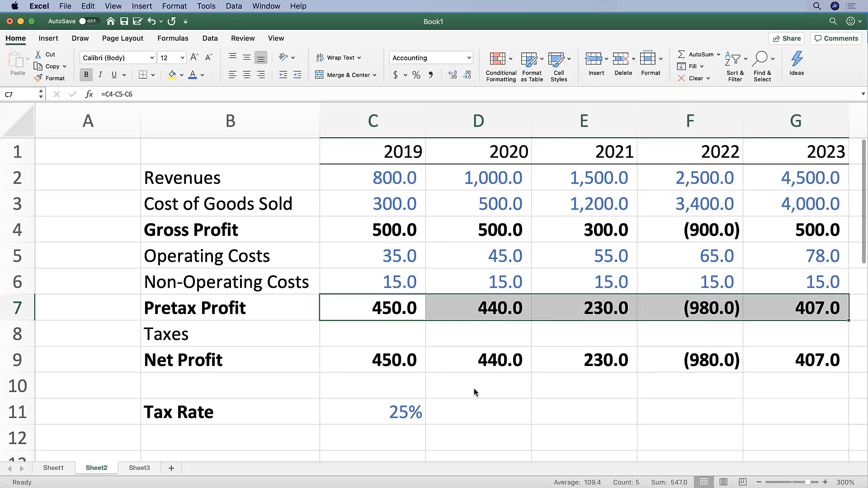
{"action": "key", "text": "shift+Left"}
{"action": "key", "text": "shift+Left"}
{"action": "key", "text": "shift+Left"}
{"action": "key", "text": "shift+Left"}
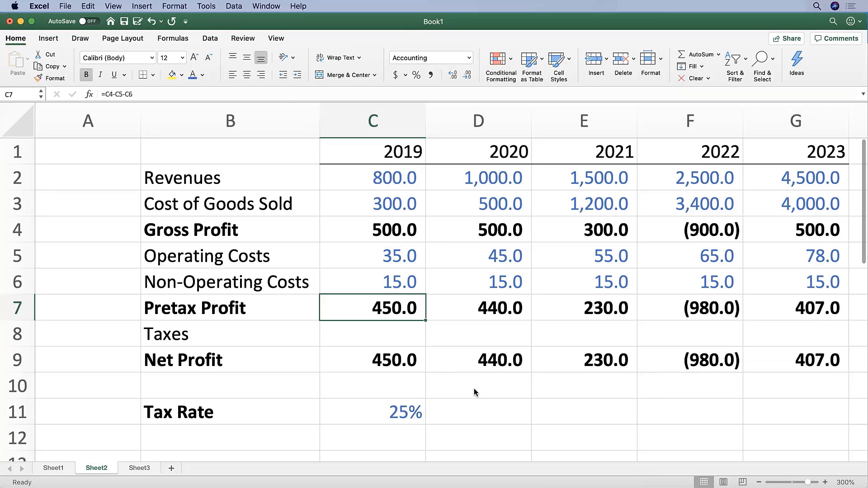
{"action": "key", "text": "Down"}
{"action": "key", "text": "Down"}
{"action": "key", "text": "Down"}
{"action": "key", "text": "Down"}
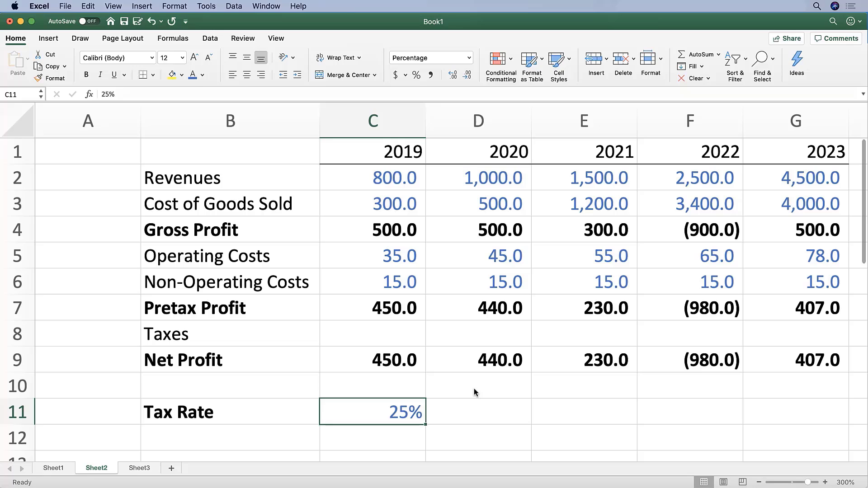
{"action": "key", "text": "Up"}
{"action": "key", "text": "Up"}
{"action": "key", "text": "Up"}
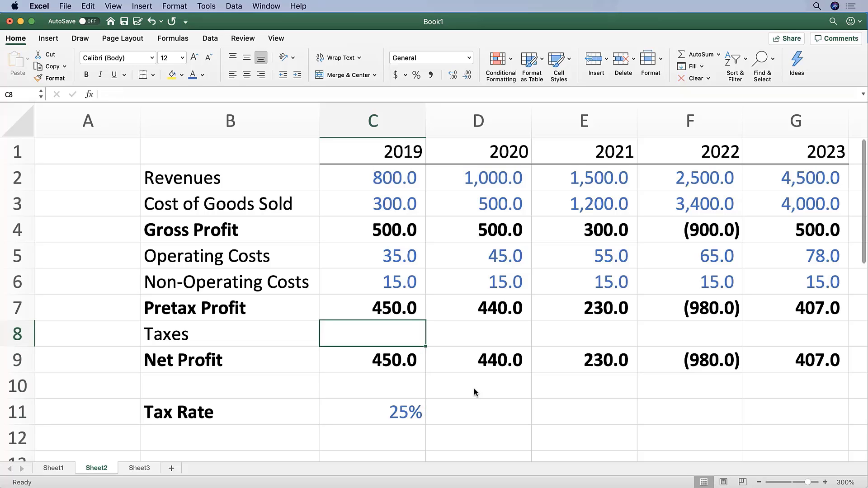
Enter =C11*C7 for 2019 Taxes, giving 112.50 and Net Profit 337.5.
{"action": "type", "text": "="}
{"action": "key", "text": "Down"}
{"action": "key", "text": "Down"}
{"action": "key", "text": "Down"}
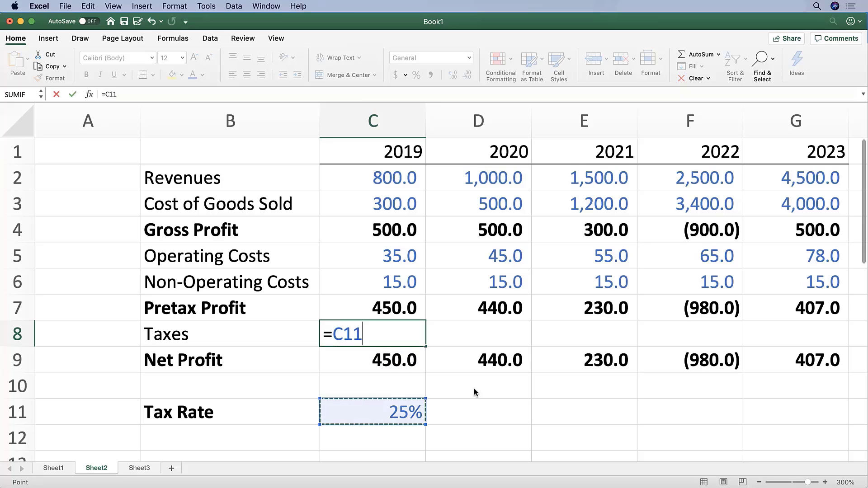
{"action": "type", "text": "*"}
{"action": "key", "text": "Up"}
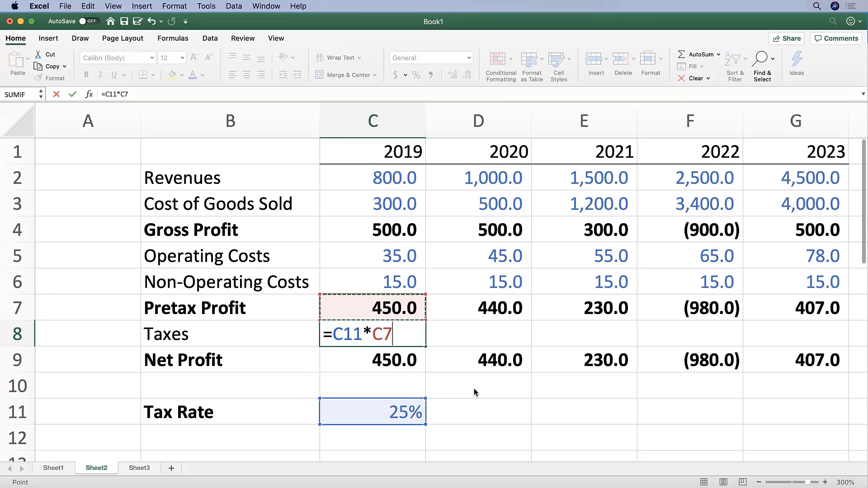
{"action": "key", "text": "Return"}
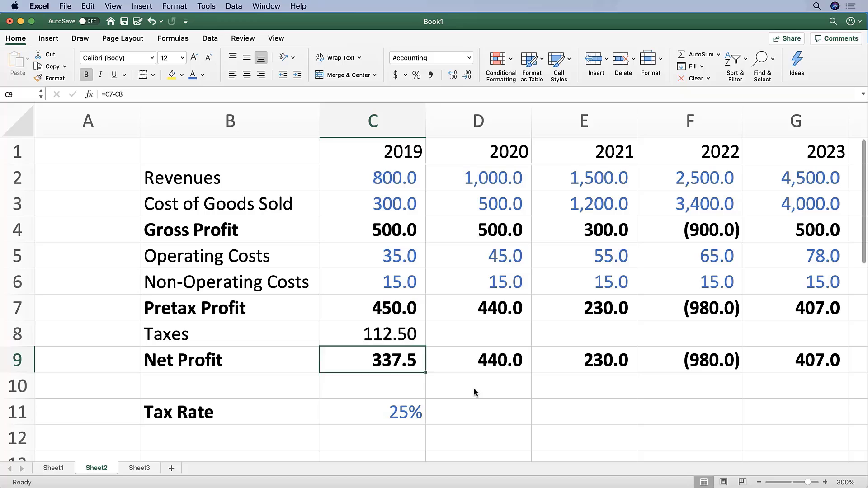
{"action": "key", "text": "Up"}
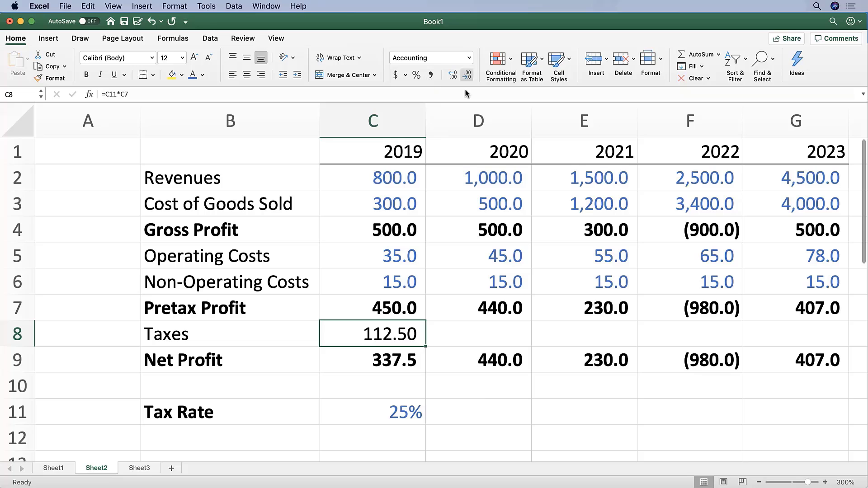
Show 2019 Taxes with one decimal and fill it across C8:G8, yielding dashes.
{"action": "left_click", "coordinate": [468, 73]}
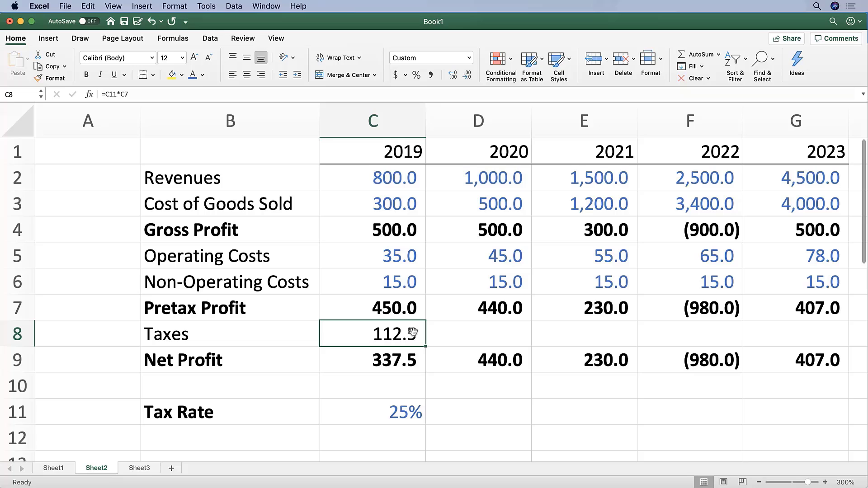
{"action": "key", "text": "shift+Right"}
{"action": "key", "text": "shift+Right"}
{"action": "key", "text": "shift+Right"}
{"action": "key", "text": "shift+Right"}
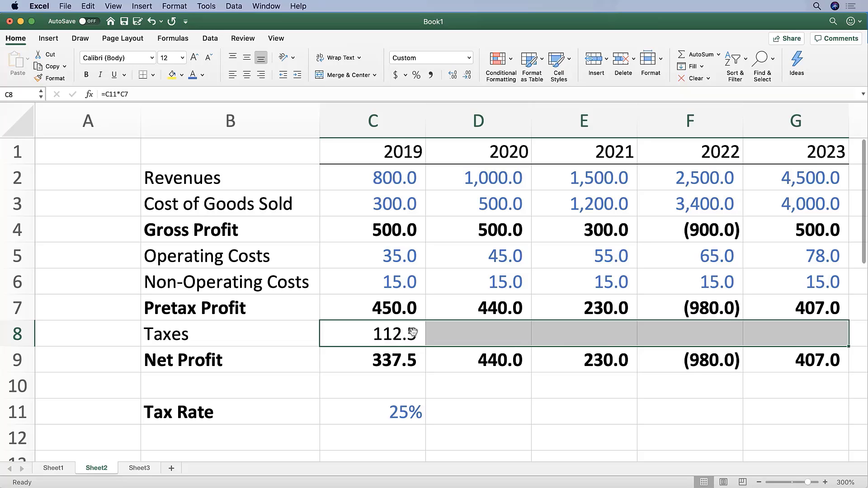
{"action": "key", "text": "ctrl+r"}
{"action": "key", "text": "Right"}
{"action": "key", "text": "F2"}
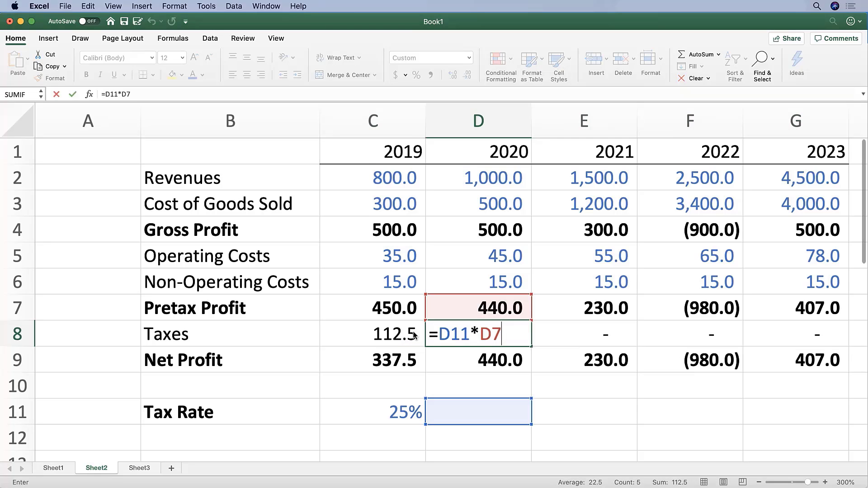
{"action": "key", "text": "Tab"}
{"action": "key", "text": "F2"}
{"action": "key", "text": "Escape"}
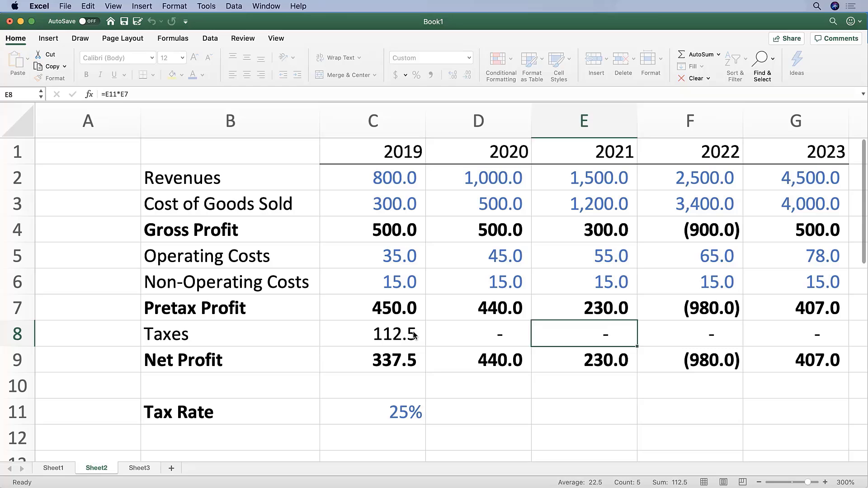
{"action": "key", "text": "Right"}
{"action": "key", "text": "F2"}
{"action": "key", "text": "Escape"}
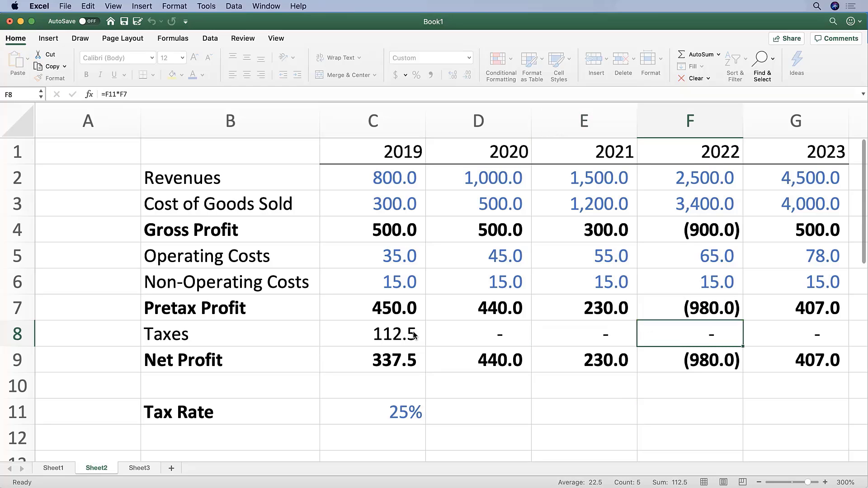
{"action": "key", "text": "Left"}
{"action": "key", "text": "Left"}
{"action": "key", "text": "F2"}
{"action": "key", "text": "Escape"}
{"action": "key", "text": "Left"}
{"action": "key", "text": "F2"}
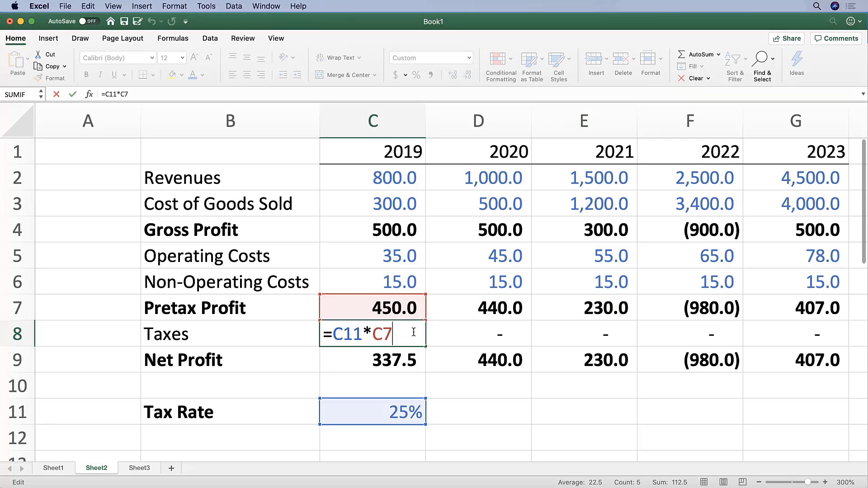
{"action": "key", "text": "Escape"}
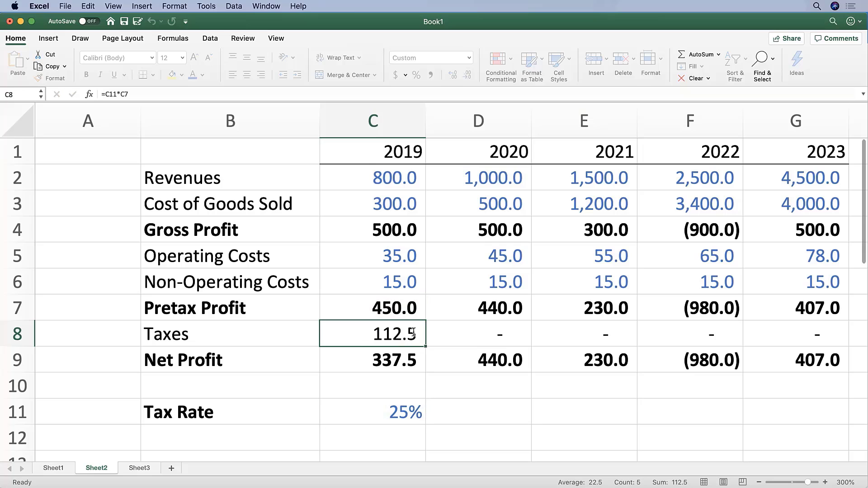
{"action": "key", "text": "F2"}
{"action": "key", "text": "Escape"}
{"action": "key", "text": "Right"}
{"action": "key", "text": "F2"}
{"action": "key", "text": "Escape"}
{"action": "key", "text": "Right"}
{"action": "key", "text": "F2"}
{"action": "key", "text": "Escape"}
{"action": "key", "text": "Right"}
{"action": "key", "text": "F2"}
{"action": "key", "text": "Escape"}
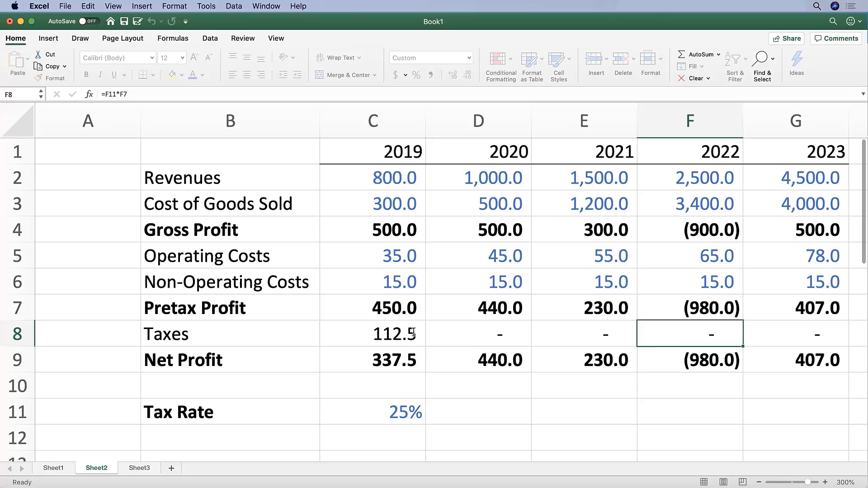
{"action": "key", "text": "Right"}
{"action": "key", "text": "F2"}
{"action": "key", "text": "Escape"}
{"action": "key", "text": "Left"}
{"action": "key", "text": "Left"}
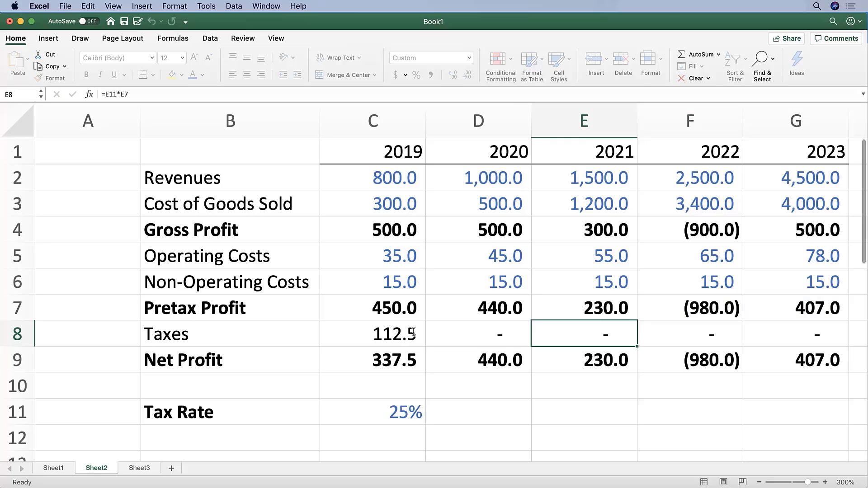
{"action": "key", "text": "Left"}
{"action": "key", "text": "F2"}
{"action": "key", "text": "Escape"}
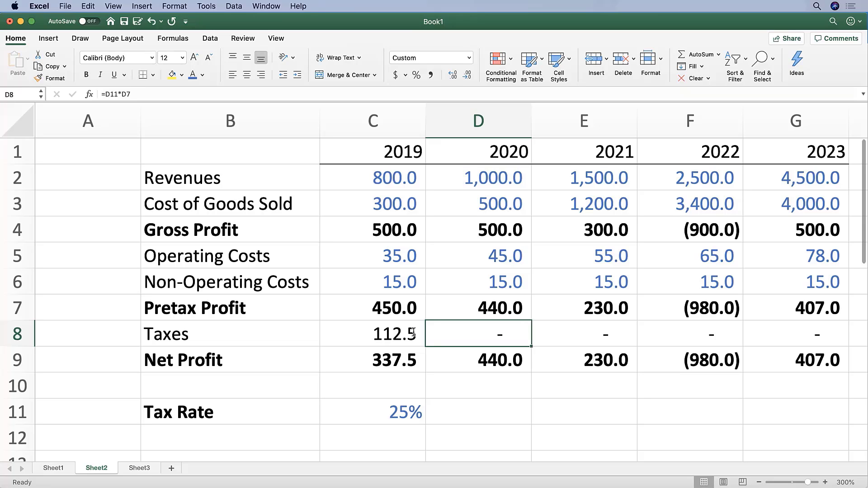
{"action": "key", "text": "Left"}
{"action": "key", "text": "F2"}
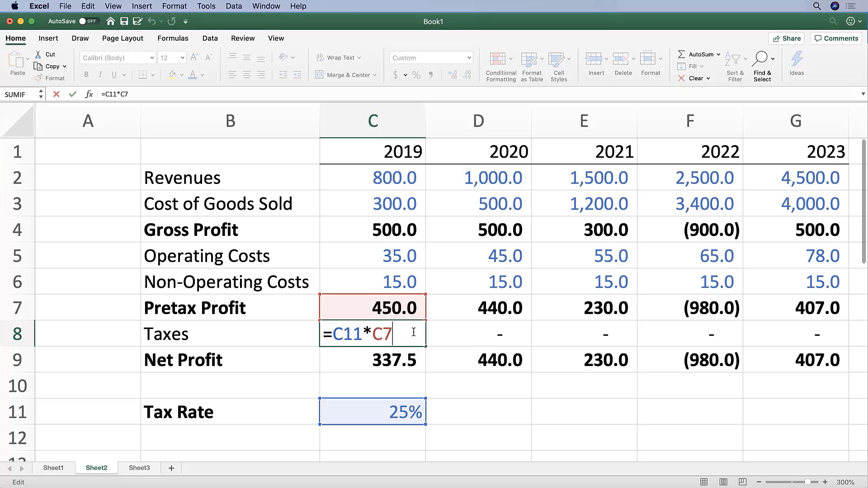
{"action": "key", "text": "Escape"}
{"action": "key", "text": "Right"}
{"action": "key", "text": "F2"}
{"action": "key", "text": "Escape"}
{"action": "key", "text": "Right"}
{"action": "key", "text": "F2"}
{"action": "key", "text": "Escape"}
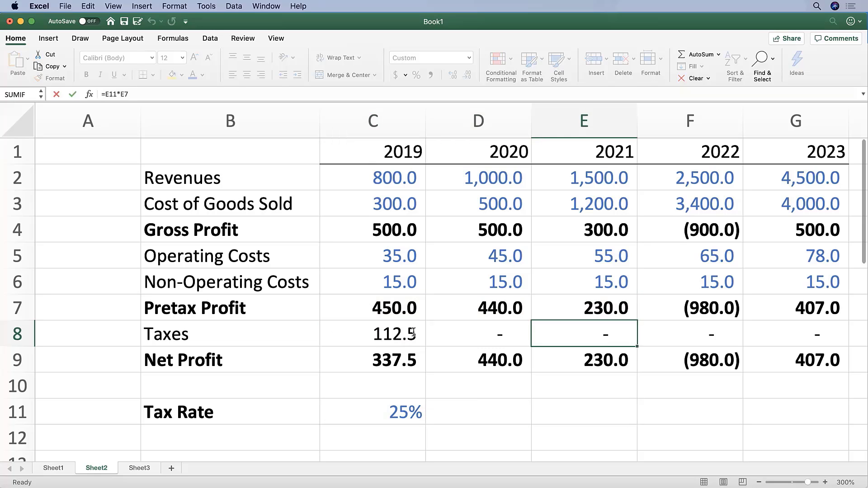
{"action": "key", "text": "Right"}
{"action": "key", "text": "F2"}
{"action": "key", "text": "Escape"}
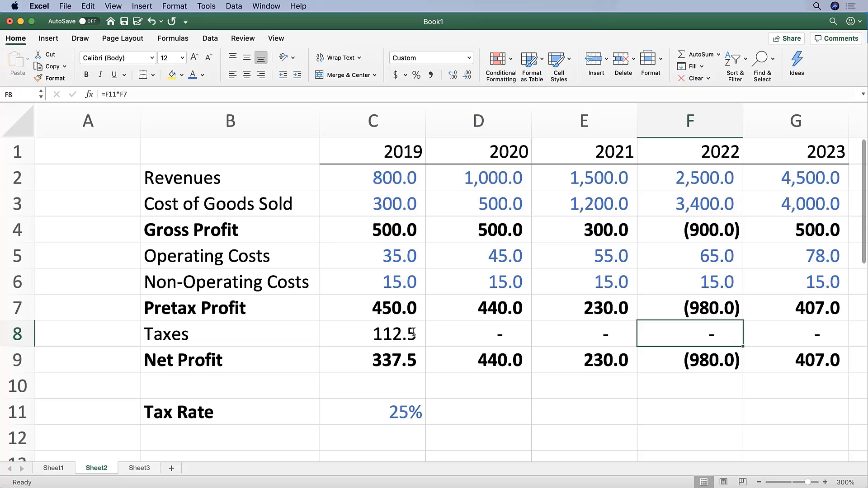
{"action": "key", "text": "Left"}
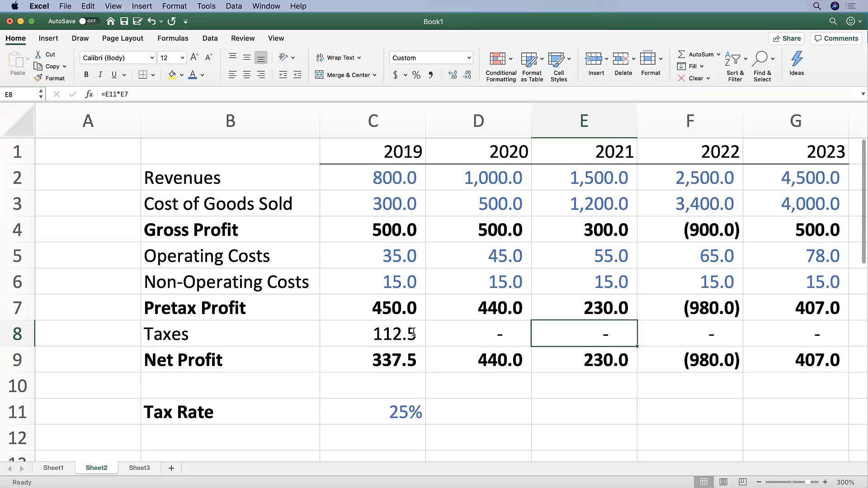
{"action": "key", "text": "Left"}
{"action": "left_click", "coordinate": [412, 333]}
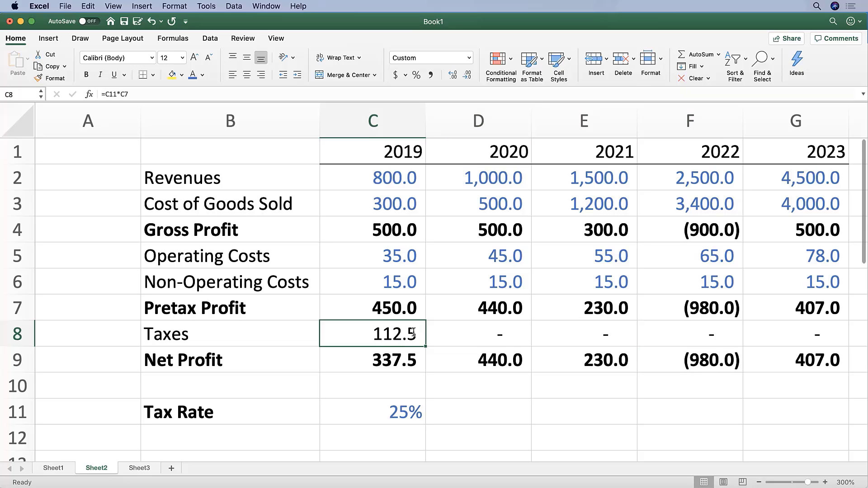
{"action": "double_click", "coordinate": [412, 333]}
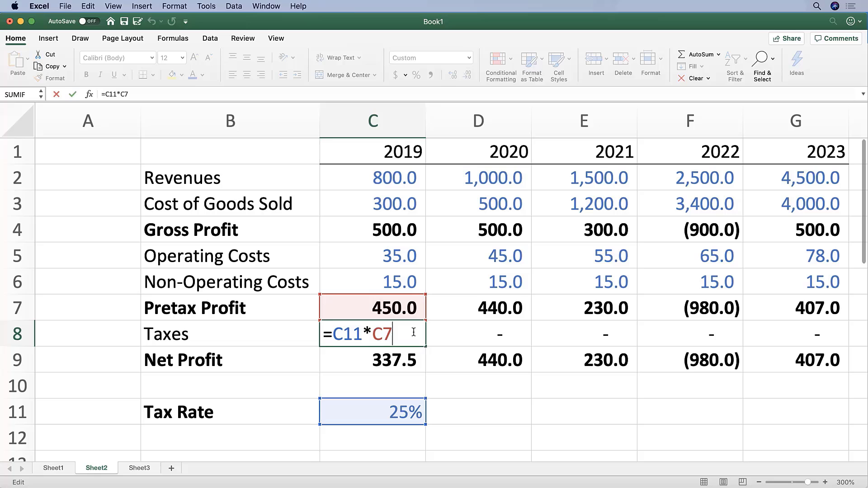
{"action": "key", "text": "Tab"}
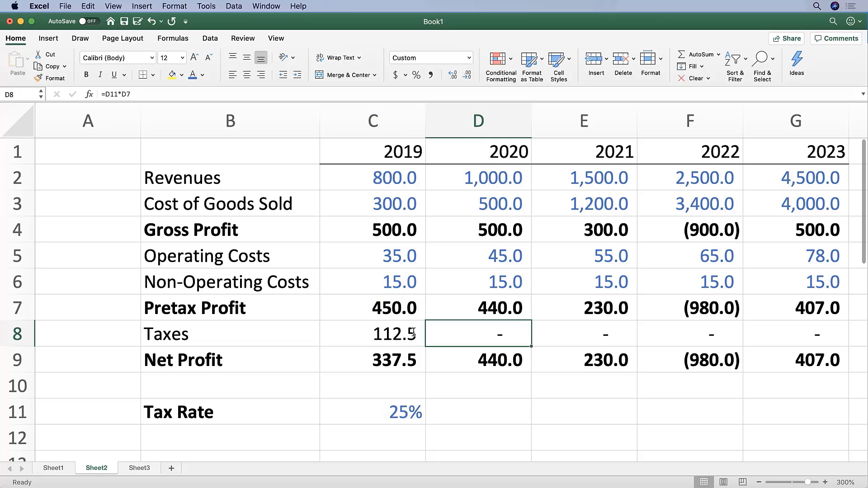
{"action": "left_click", "coordinate": [412, 333]}
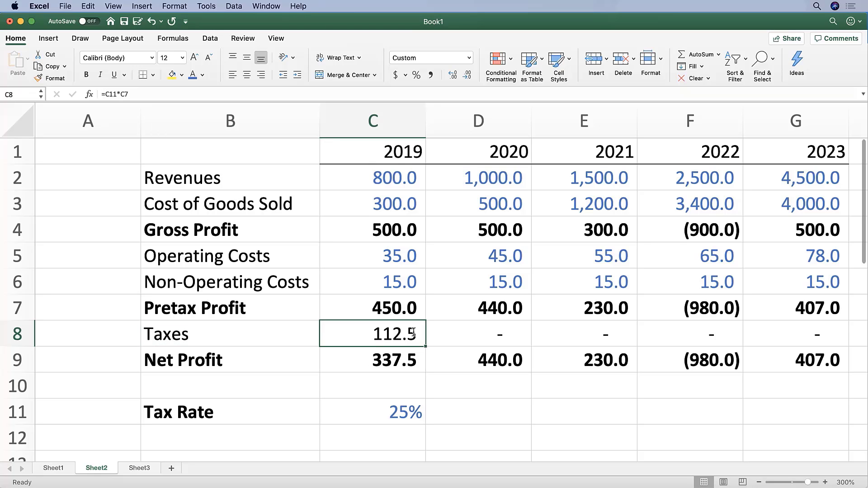
{"action": "double_click", "coordinate": [412, 334]}
{"action": "key", "text": "Escape"}
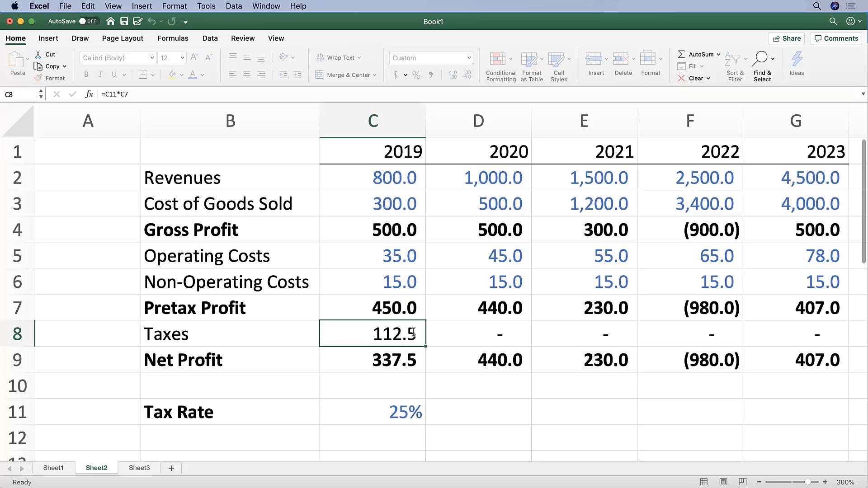
{"action": "double_click", "coordinate": [413, 333]}
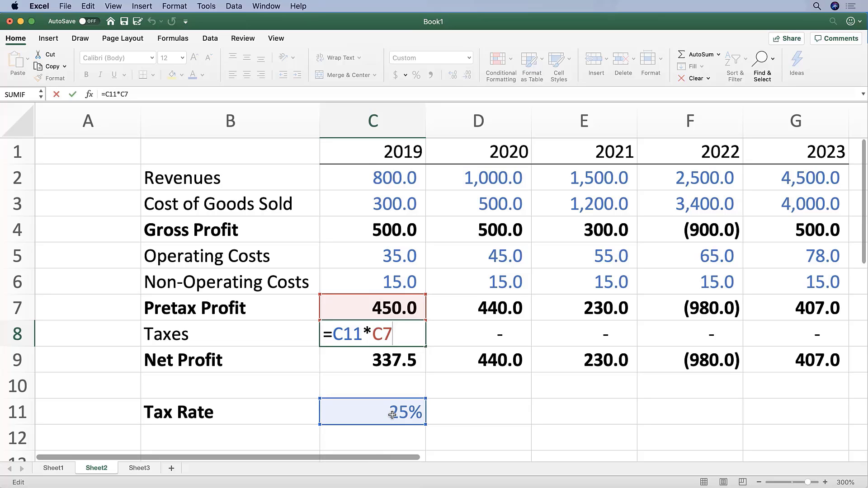
Change the 2019 Taxes formula to =$C$11*C7, anchoring the tax rate.
{"action": "left_click", "coordinate": [350, 336]}
{"action": "key", "text": "super+t"}
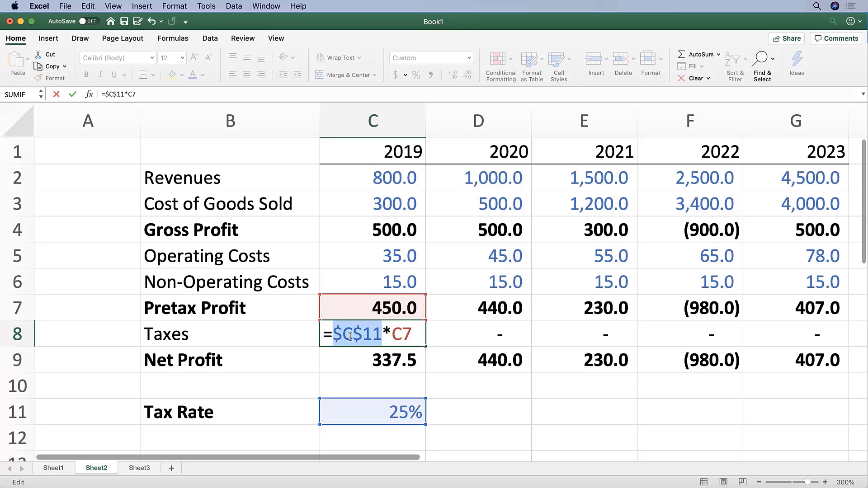
{"action": "key", "text": "Return"}
Fill the anchored Taxes formula across 2020–2023: 110.0, 57.5, (245.0), 101.8.
{"action": "left_click", "coordinate": [349, 336]}
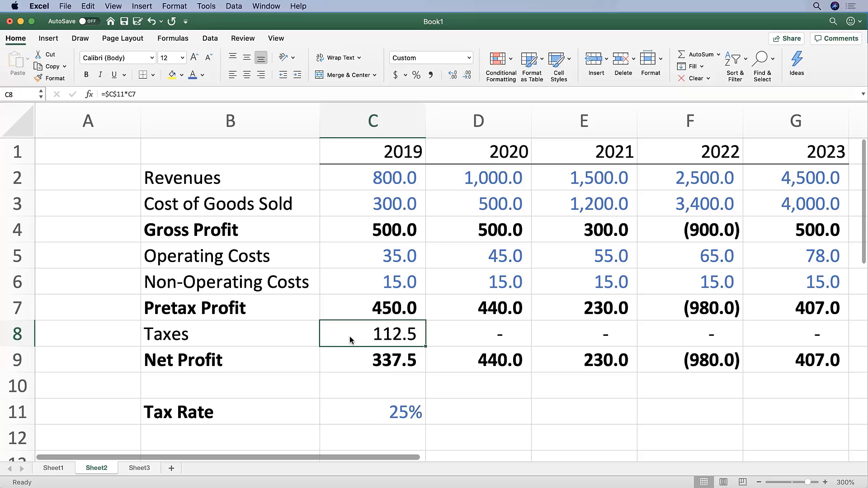
{"action": "key", "text": "shift+Right"}
{"action": "key", "text": "shift+Right"}
{"action": "key", "text": "shift+Right"}
{"action": "key", "text": "shift+Right"}
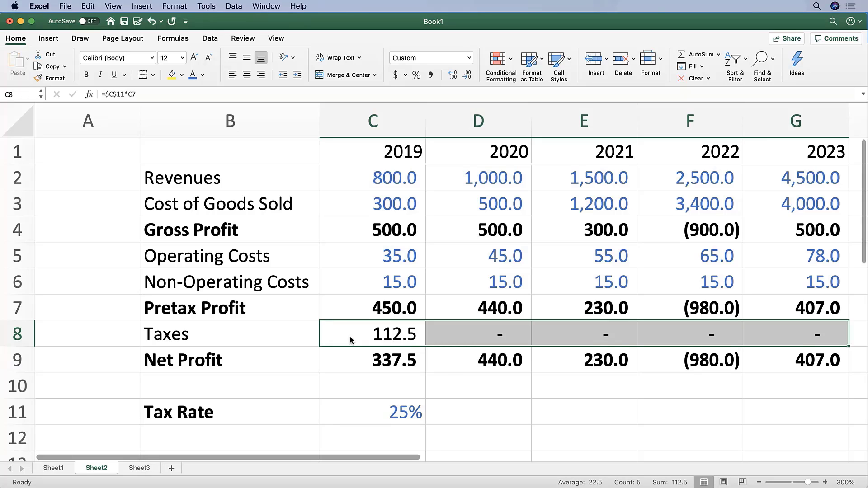
{"action": "key", "text": "ctrl+r"}
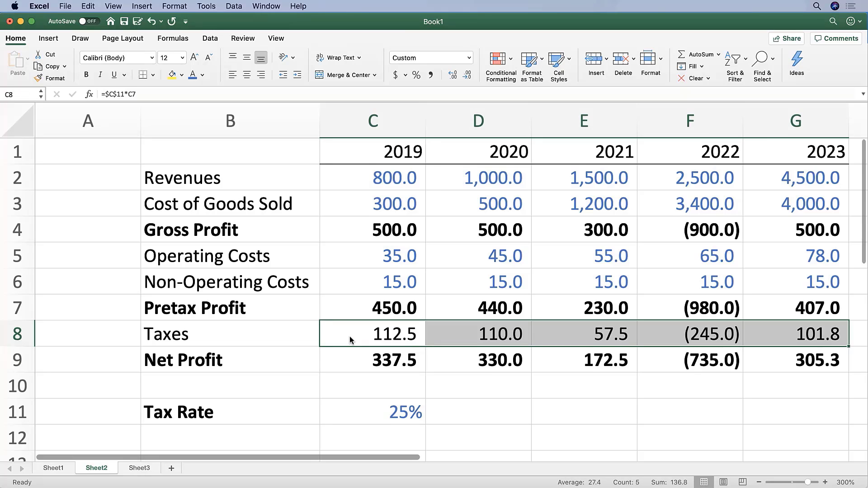
Inspect the filled Taxes formulas for 2020 through 2023.
{"action": "key", "text": "Right"}
{"action": "key", "text": "F2"}
{"action": "key", "text": "Escape"}
{"action": "key", "text": "Right"}
{"action": "key", "text": "F2"}
{"action": "key", "text": "Escape"}
{"action": "key", "text": "Right"}
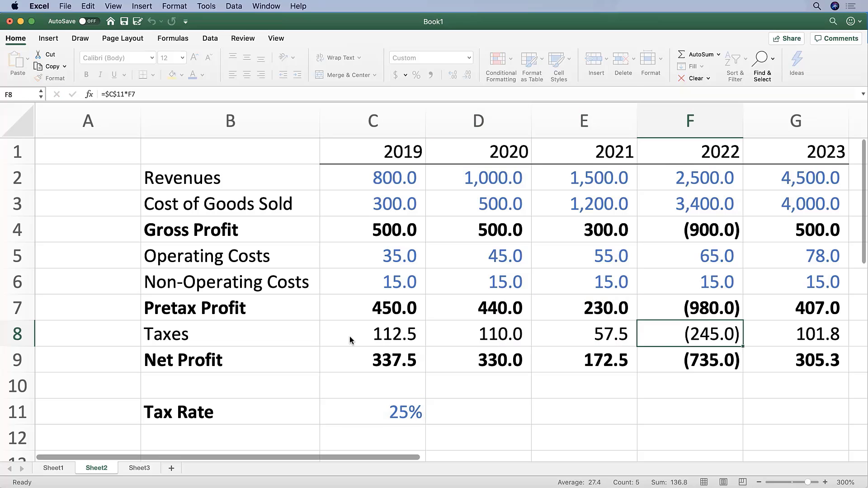
{"action": "key", "text": "F2"}
{"action": "key", "text": "Escape"}
{"action": "key", "text": "Right"}
{"action": "key", "text": "F2"}
{"action": "key", "text": "Escape"}
Recheck the Taxes formulas back to 2019's anchored =$C$11*C7.
{"action": "key", "text": "Left"}
{"action": "key", "text": "Left"}
{"action": "key", "text": "F2"}
{"action": "key", "text": "Escape"}
{"action": "key", "text": "Left"}
{"action": "key", "text": "F2"}
{"action": "key", "text": "Escape"}
{"action": "key", "text": "Left"}
{"action": "key", "text": "F2"}
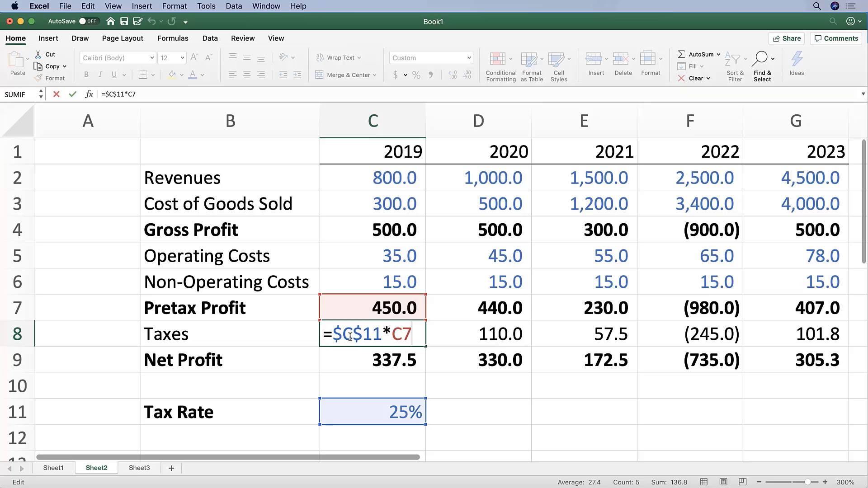
{"action": "key", "text": "Escape"}
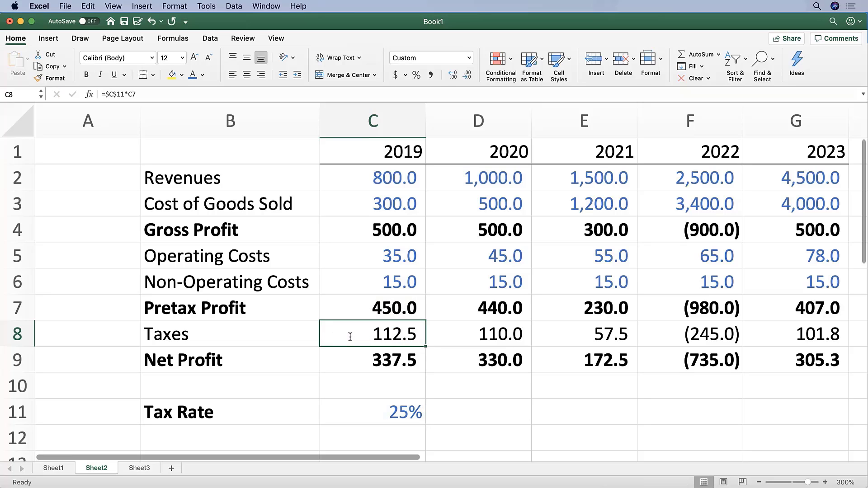